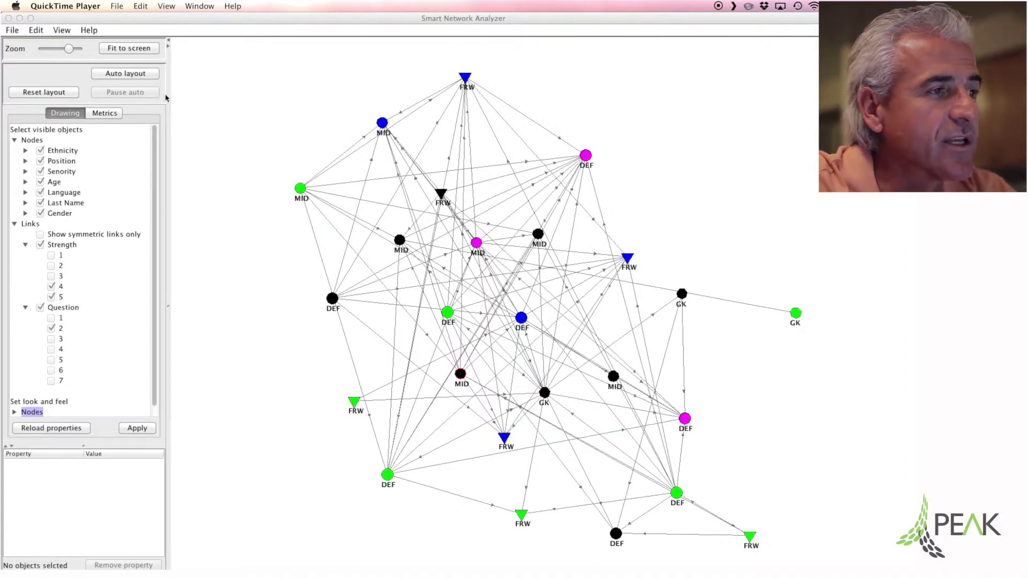
# - Start the automatic layout with the network fitted to the screen, and pick out the three magenta nodes one after another
pyautogui.click(145, 76)
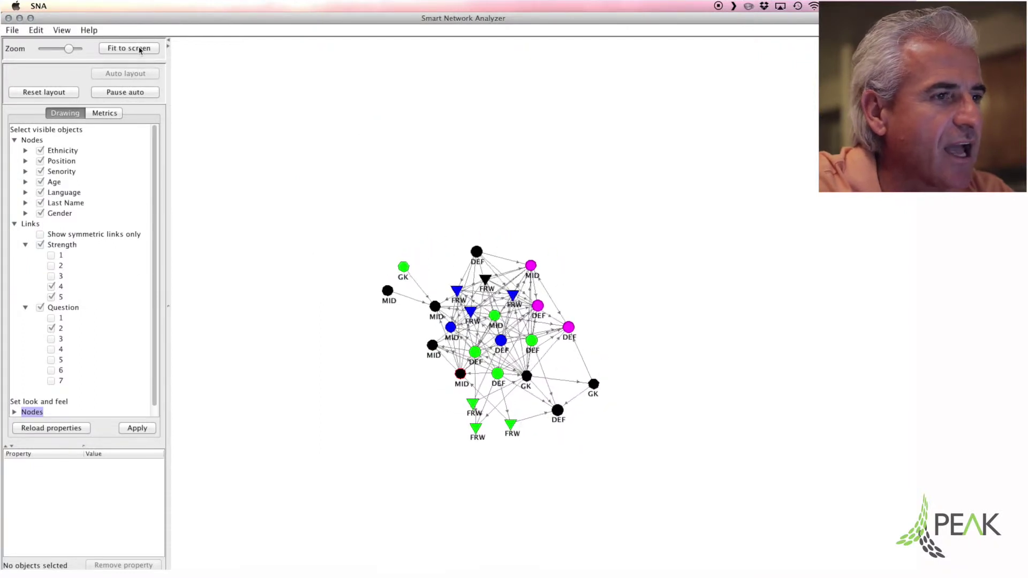
pyautogui.click(140, 49)
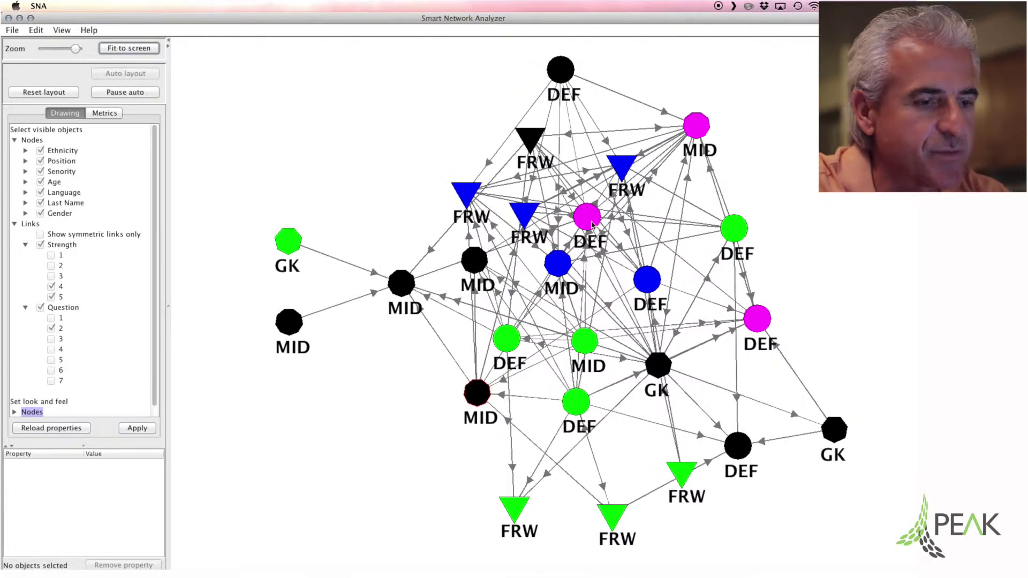
pyautogui.moveTo(593, 224); pyautogui.dragTo(560, 307)
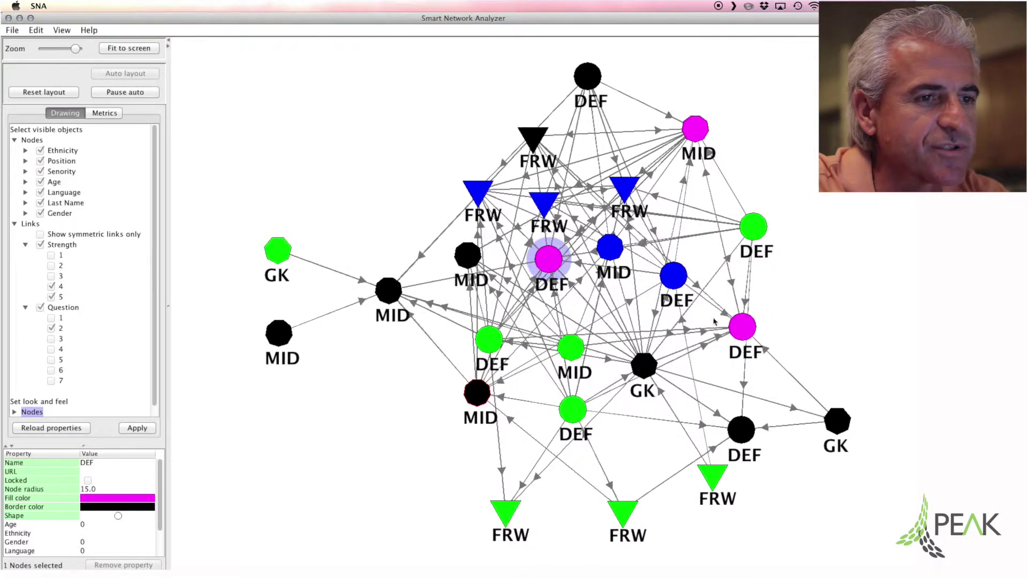
pyautogui.click(729, 330)
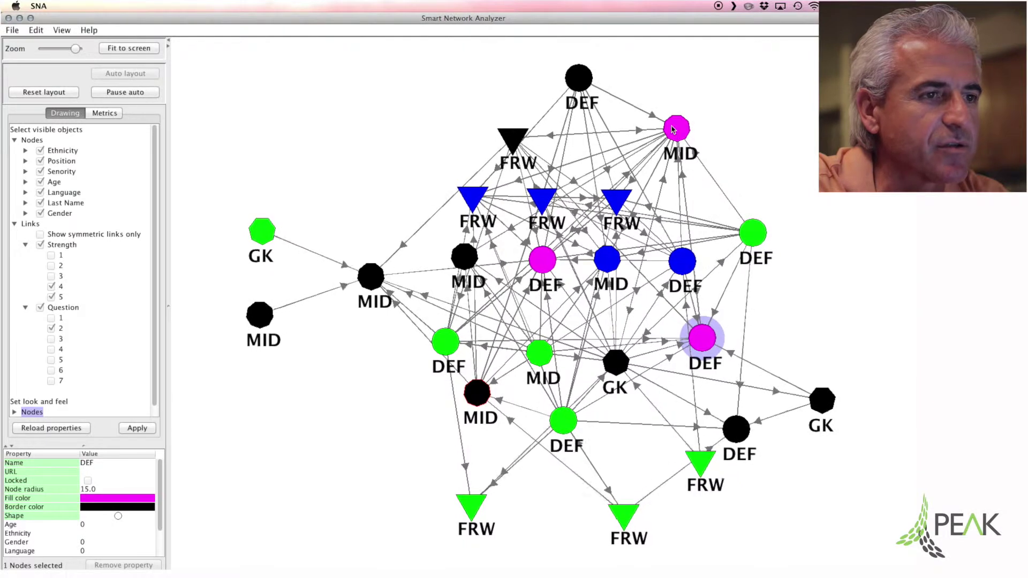
pyautogui.click(682, 156)
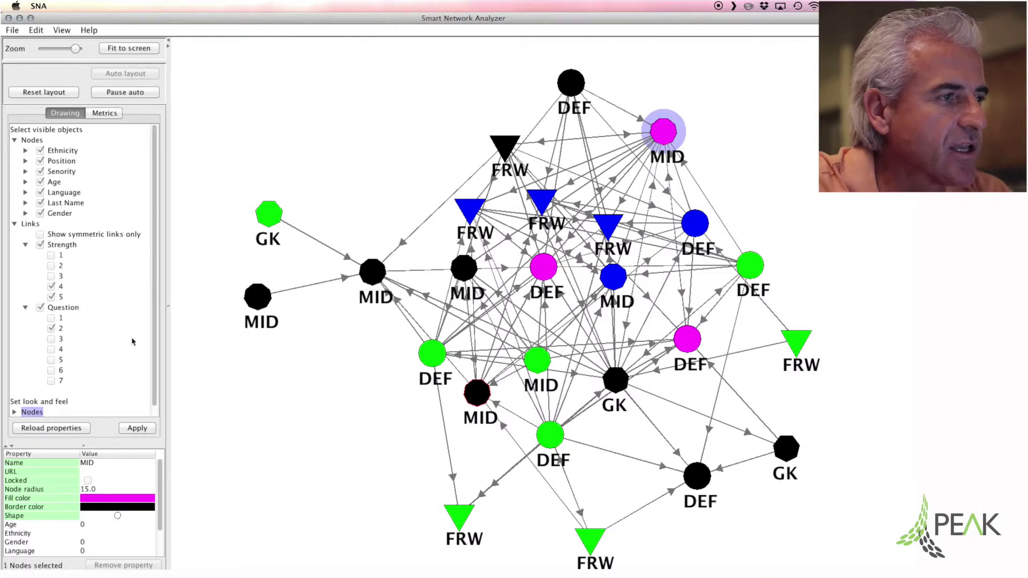
# - Run the Influence metric on the network and review its ranking from the top
pyautogui.click(104, 113)
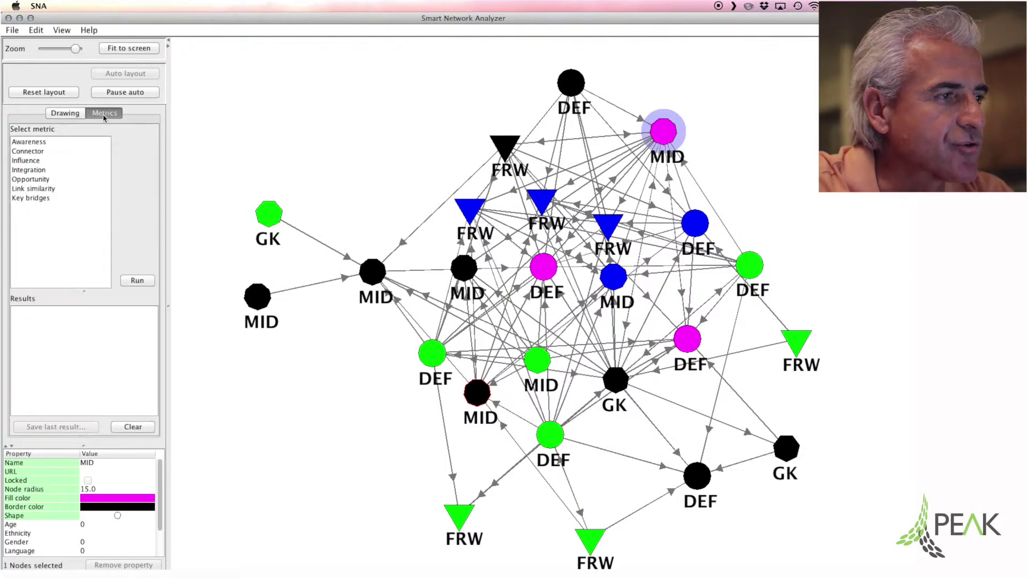
pyautogui.click(46, 161)
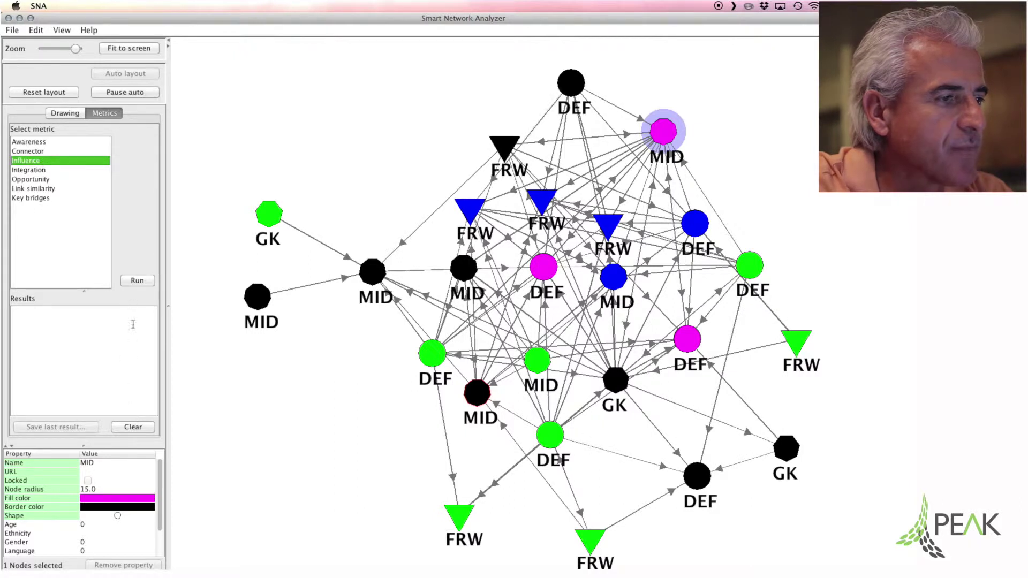
pyautogui.click(137, 281)
pyautogui.scroll(5, 119, 355)
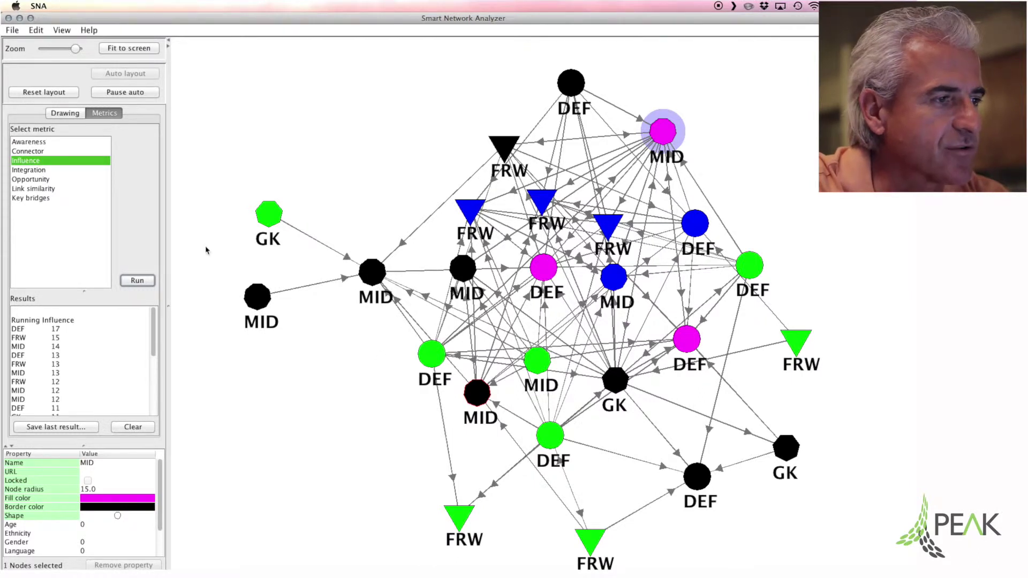
# - Clear the metric results, run the Integration metric, and review its ranking back up to the top
pyautogui.click(139, 428)
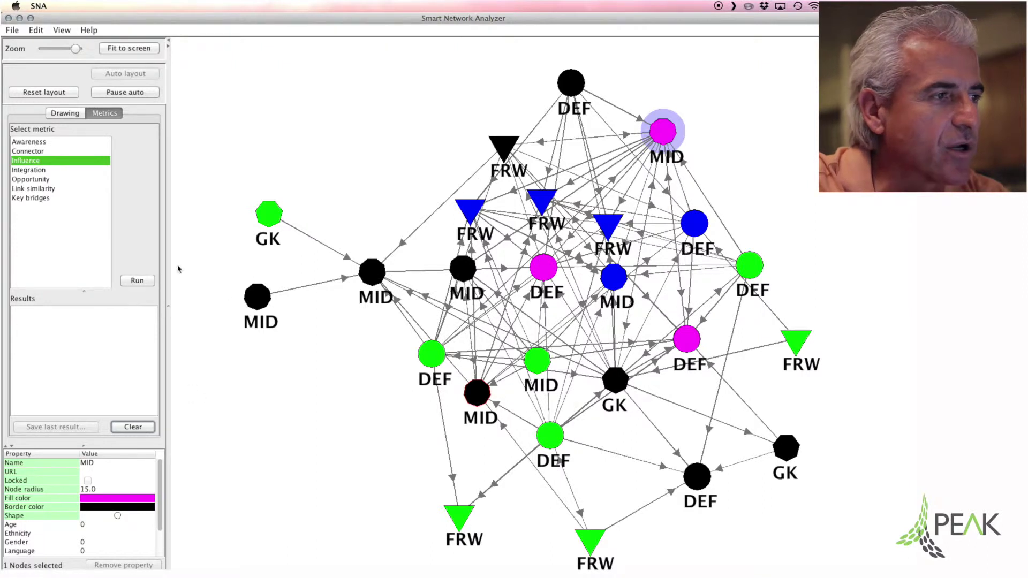
pyautogui.click(54, 170)
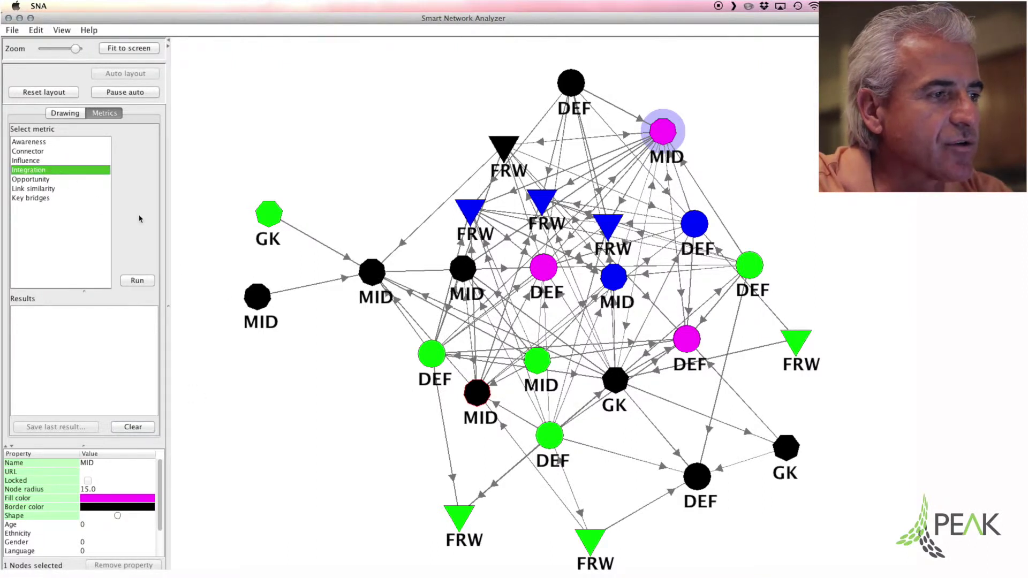
pyautogui.click(138, 281)
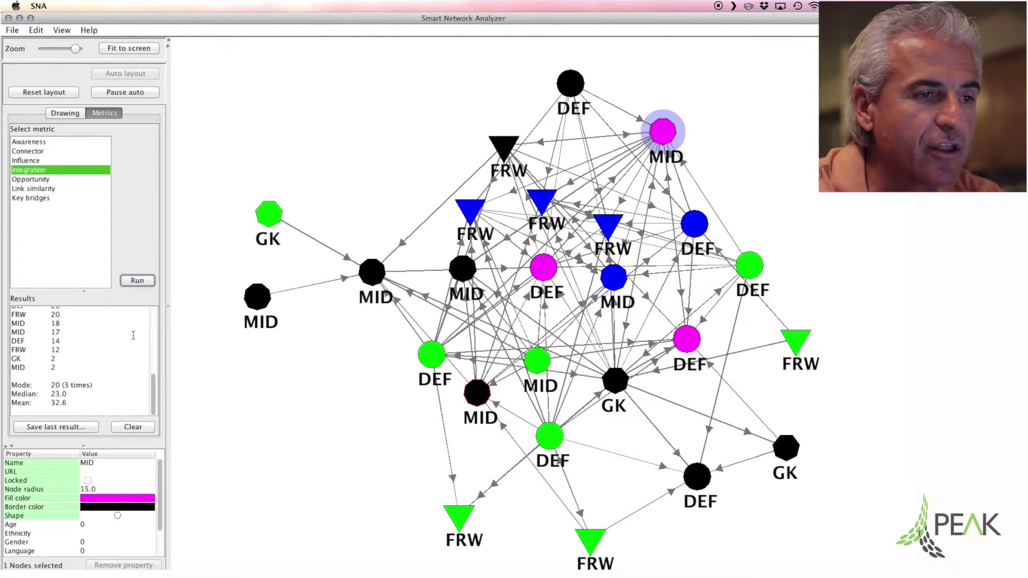
pyautogui.scroll(3, 133, 335)
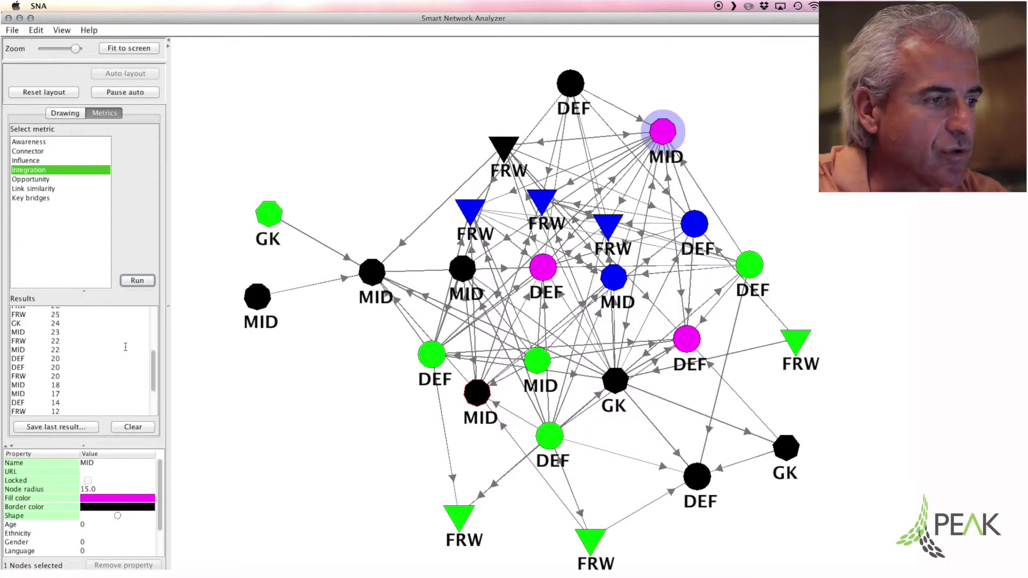
pyautogui.scroll(5, 125, 347)
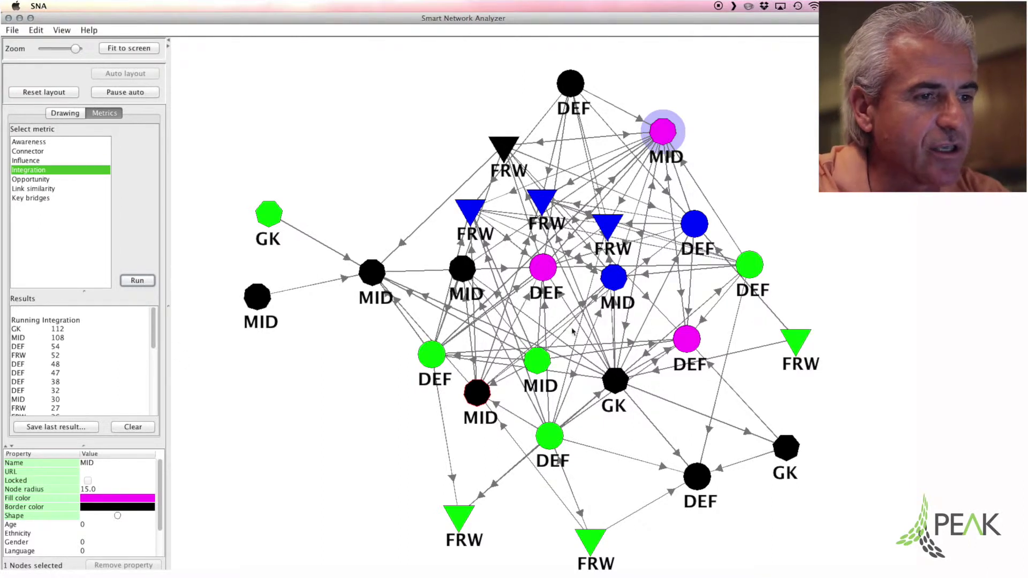
# - Move the central black GK node higher up, into the middle of the network
pyautogui.moveTo(615, 381); pyautogui.dragTo(609, 323)
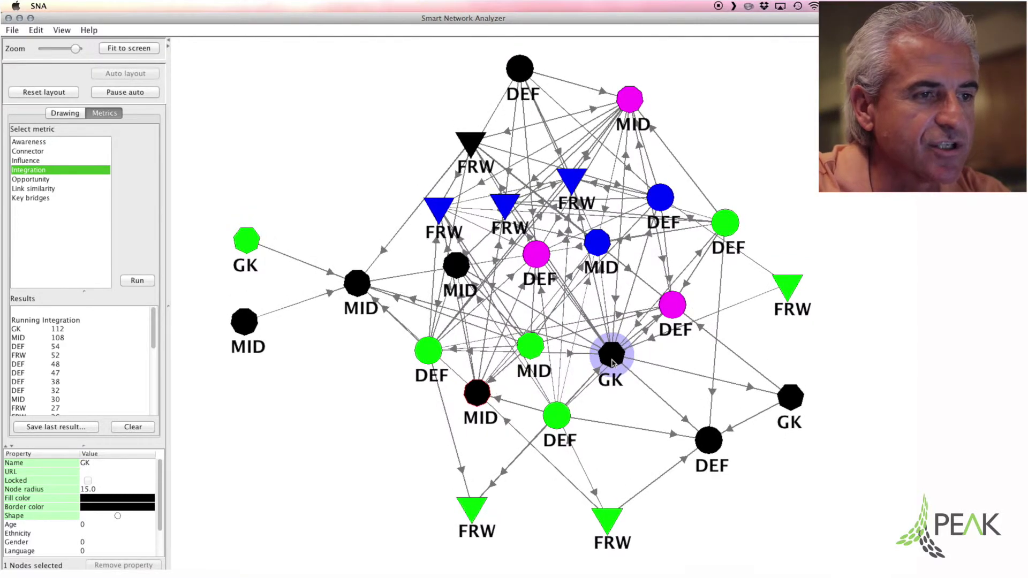
pyautogui.moveTo(614, 363); pyautogui.dragTo(636, 317)
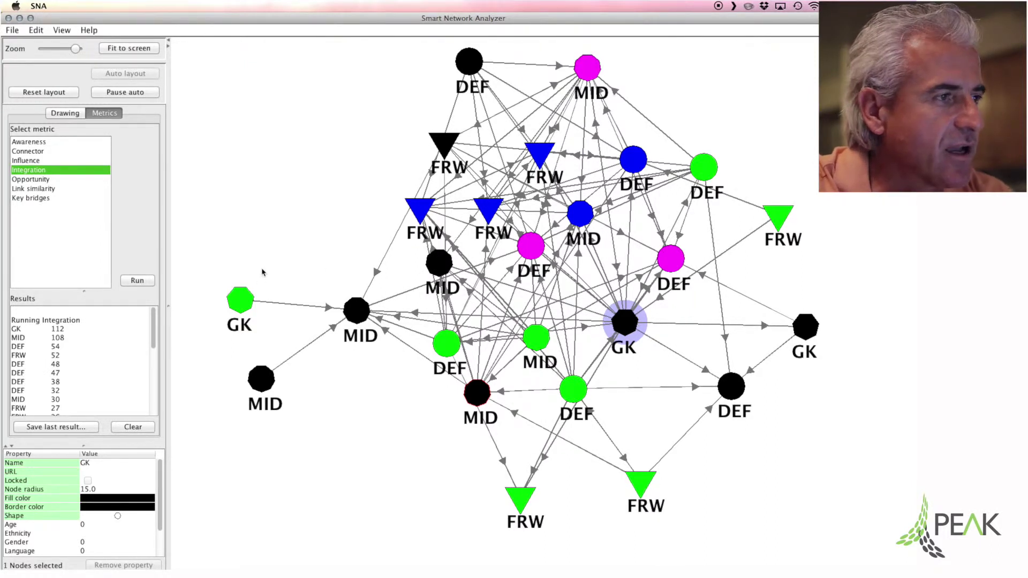
# - Show the links for questions 1 and 3 along with question 2, and reposition the outlying green FRW node
pyautogui.click(74, 114)
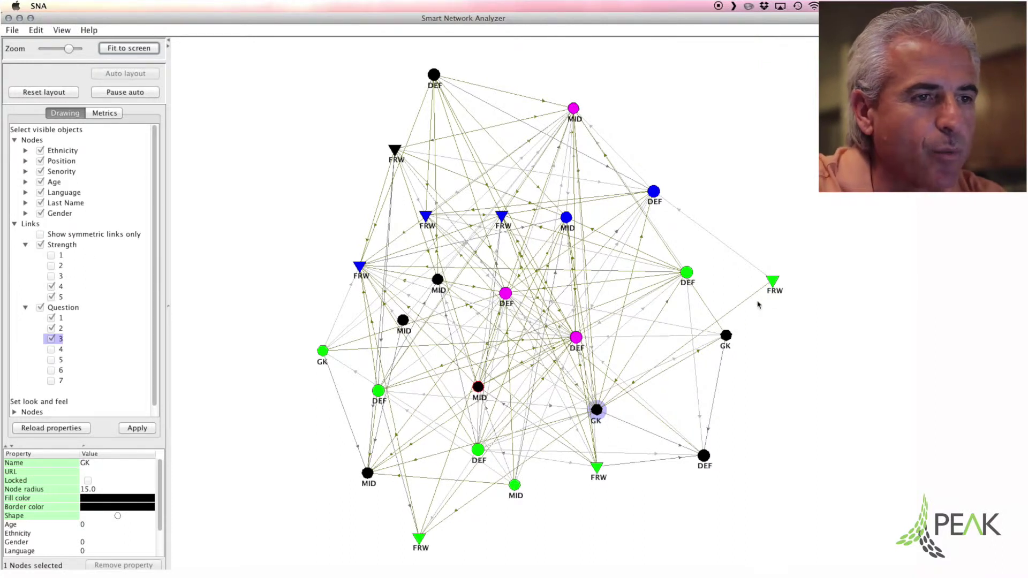
pyautogui.moveTo(773, 280); pyautogui.dragTo(665, 195)
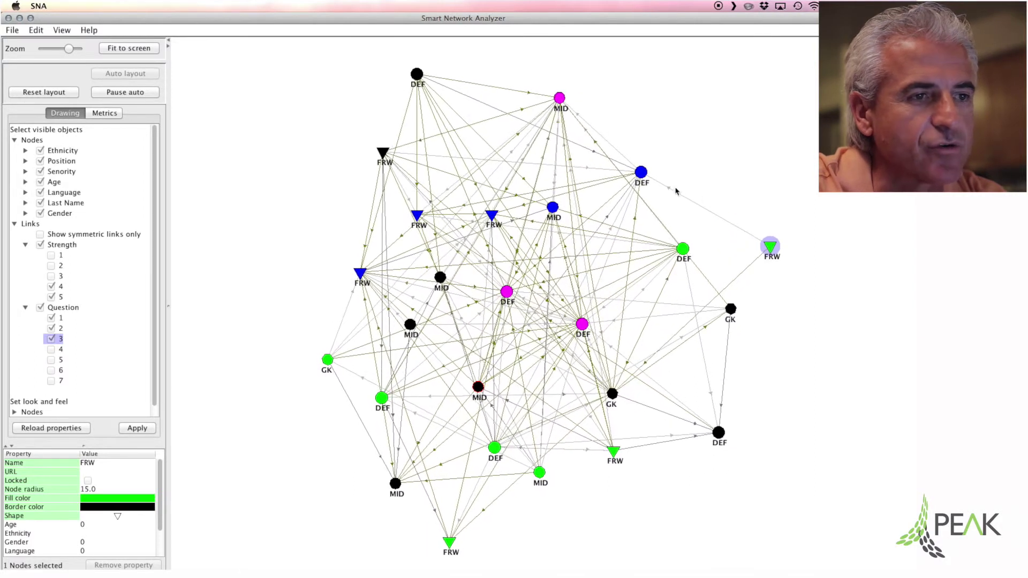
# - Limit the network to symmetric links only and pause the automatic layout
pyautogui.click(40, 236)
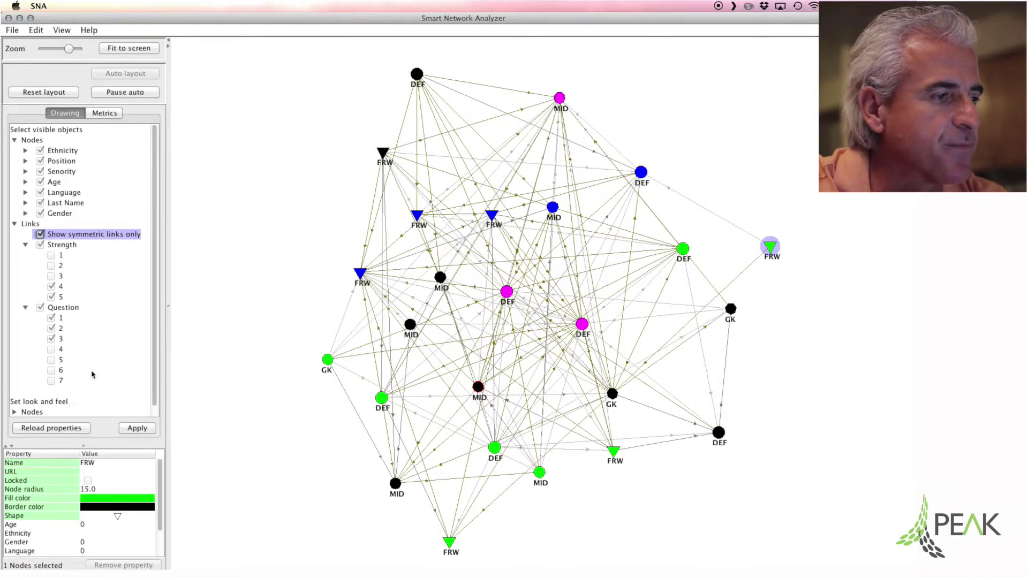
pyautogui.click(136, 429)
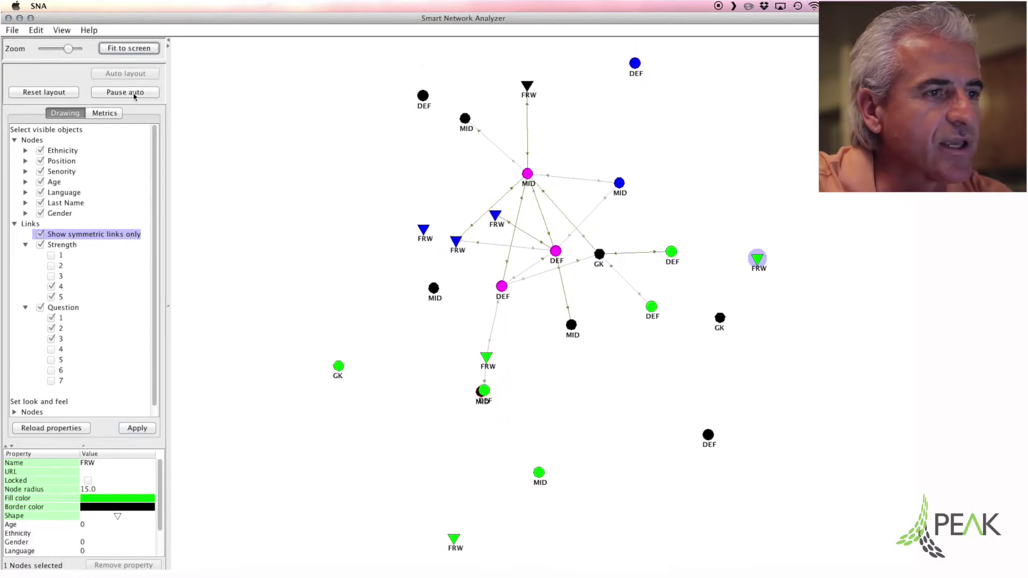
pyautogui.click(134, 95)
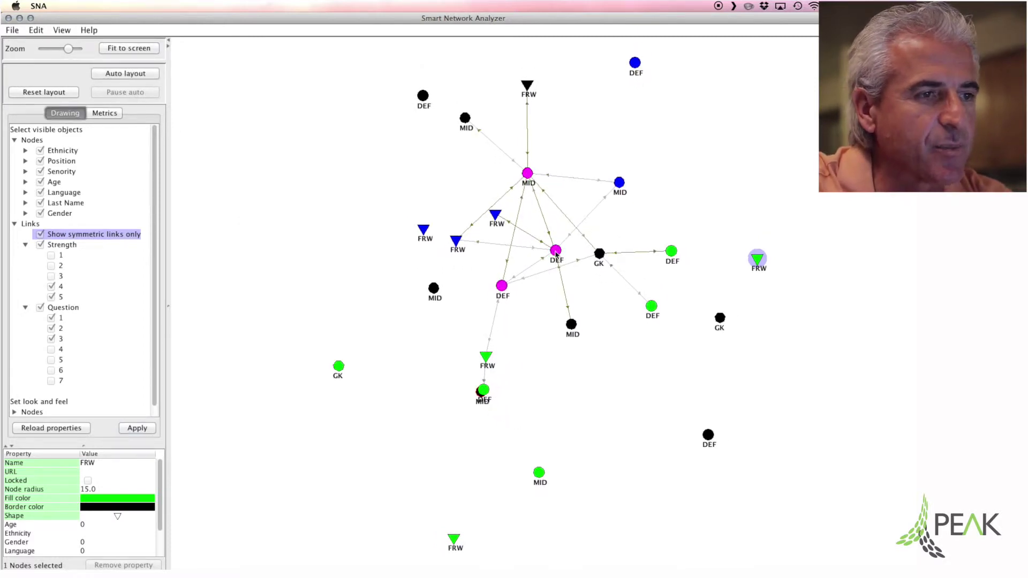
# - Shift the linked magenta DEF and MID nodes slightly, and move the unconnected green GK and black DEF nodes
pyautogui.moveTo(556, 255)
pyautogui.mouseDown()
pyautogui.moveTo(550, 262)
pyautogui.moveTo(565, 250)
pyautogui.mouseUp()
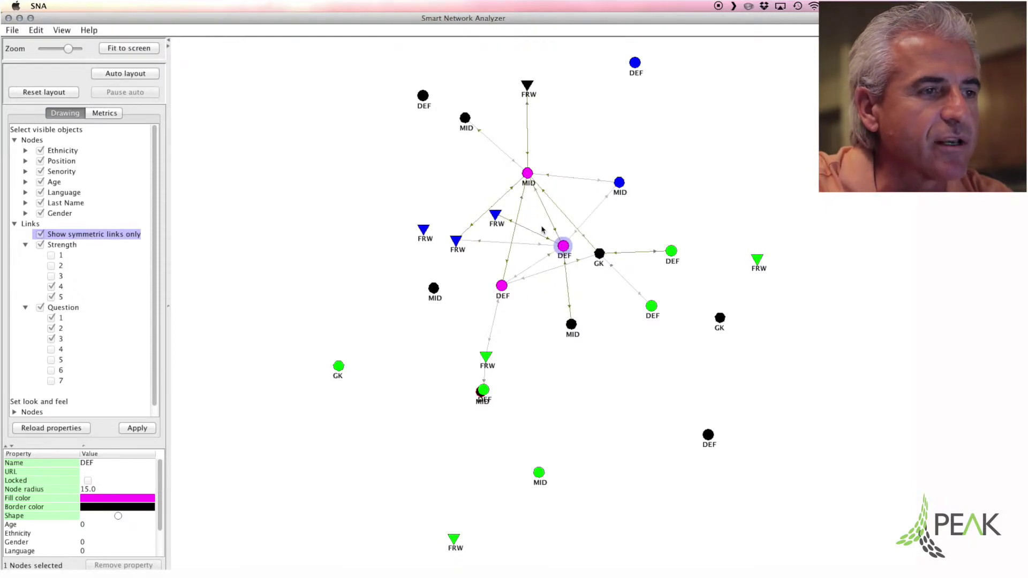
pyautogui.moveTo(527, 178)
pyautogui.mouseDown()
pyautogui.moveTo(472, 178)
pyautogui.moveTo(540, 177)
pyautogui.moveTo(541, 189)
pyautogui.mouseUp()
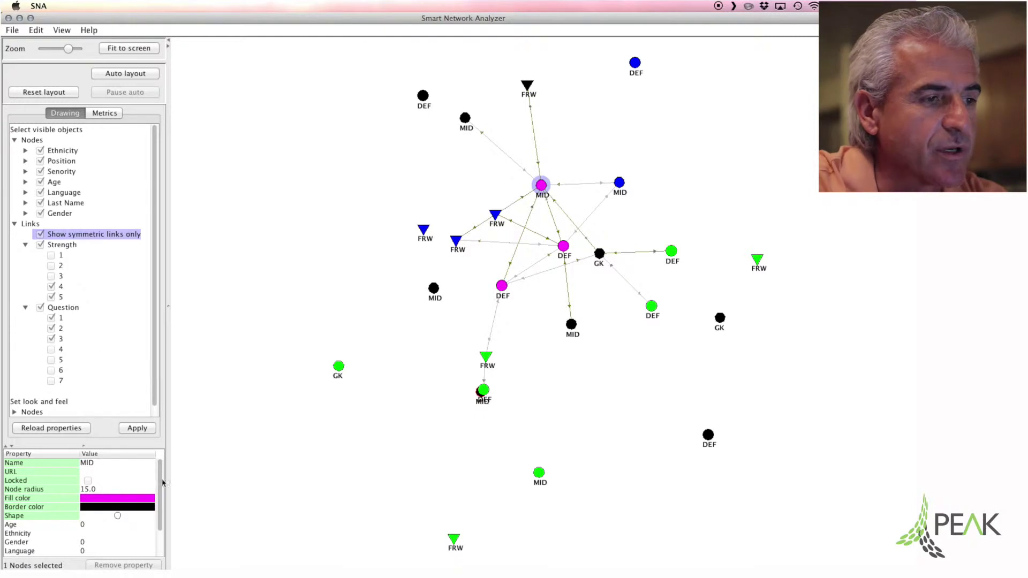
pyautogui.moveTo(336, 371); pyautogui.dragTo(346, 337)
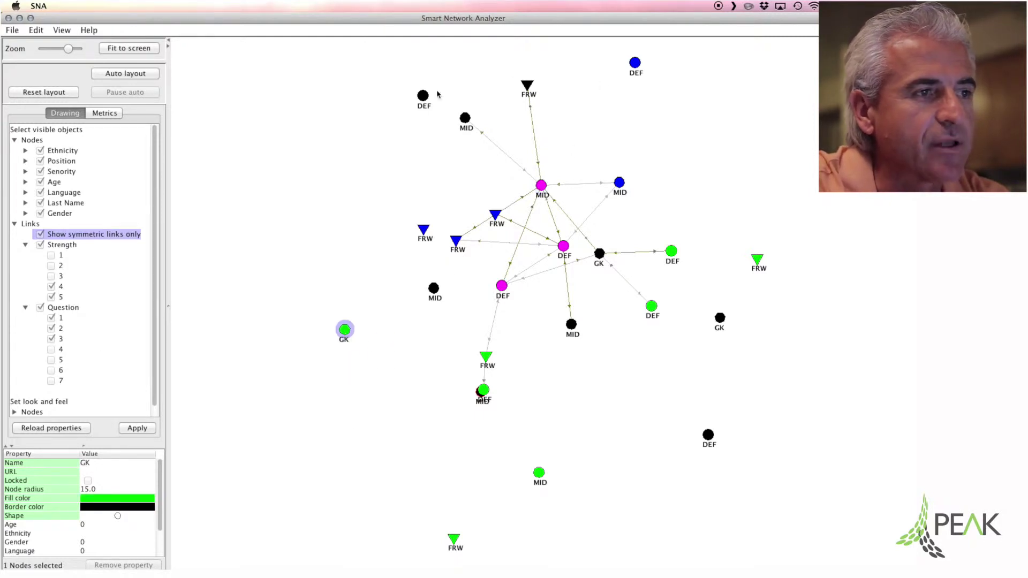
pyautogui.moveTo(424, 99); pyautogui.dragTo(425, 166)
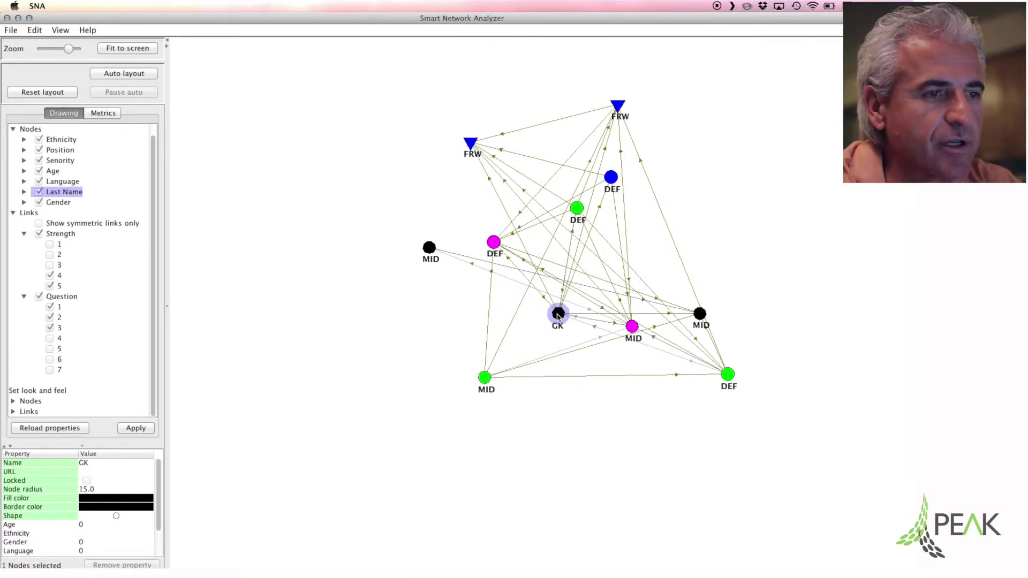
# - Place the black GK node at the bottom of the formation, with the magenta and two green DEF nodes in a line above it
pyautogui.moveTo(558, 316); pyautogui.dragTo(556, 435)
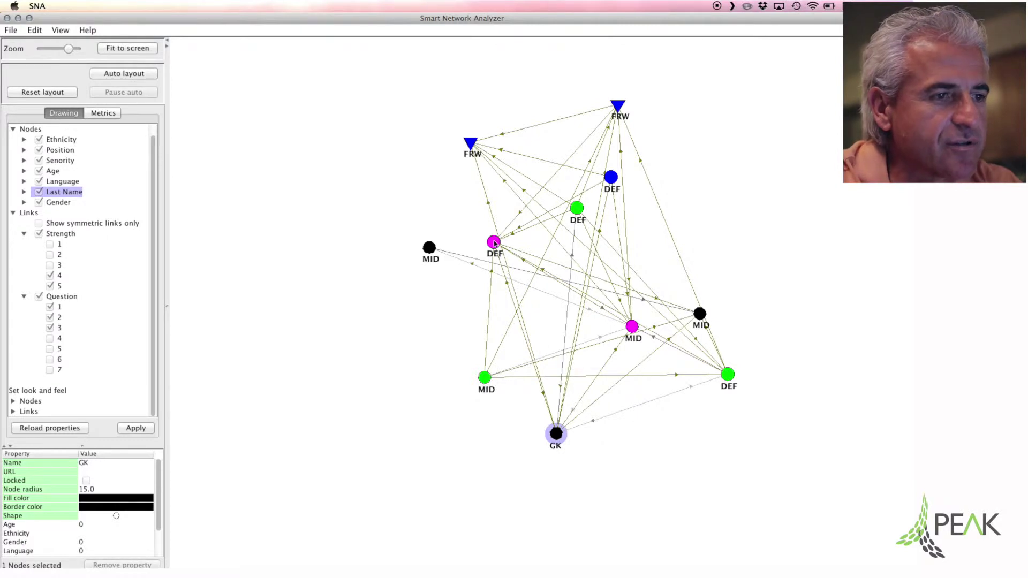
pyautogui.moveTo(494, 242); pyautogui.dragTo(370, 370)
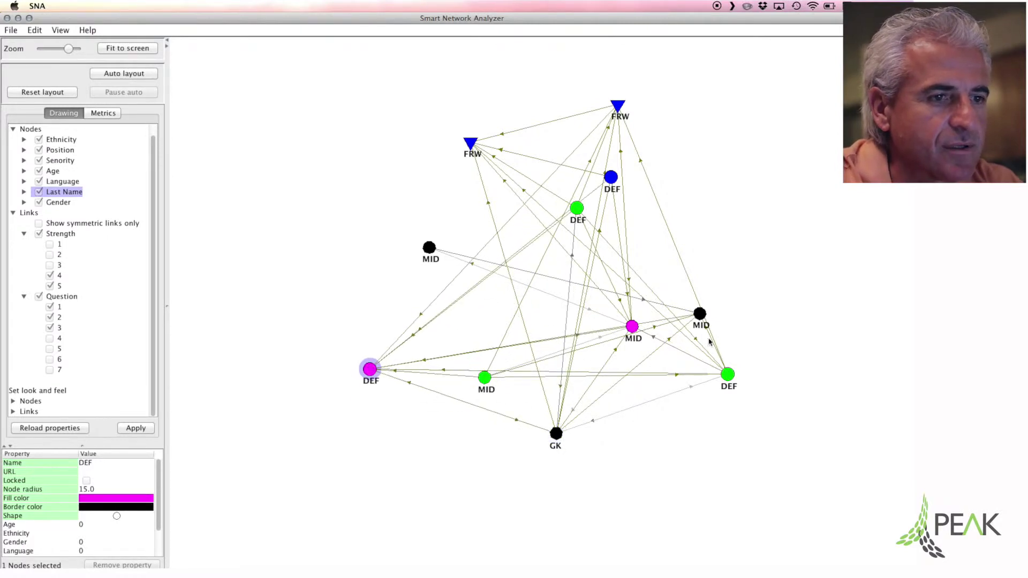
pyautogui.moveTo(729, 377); pyautogui.dragTo(654, 388)
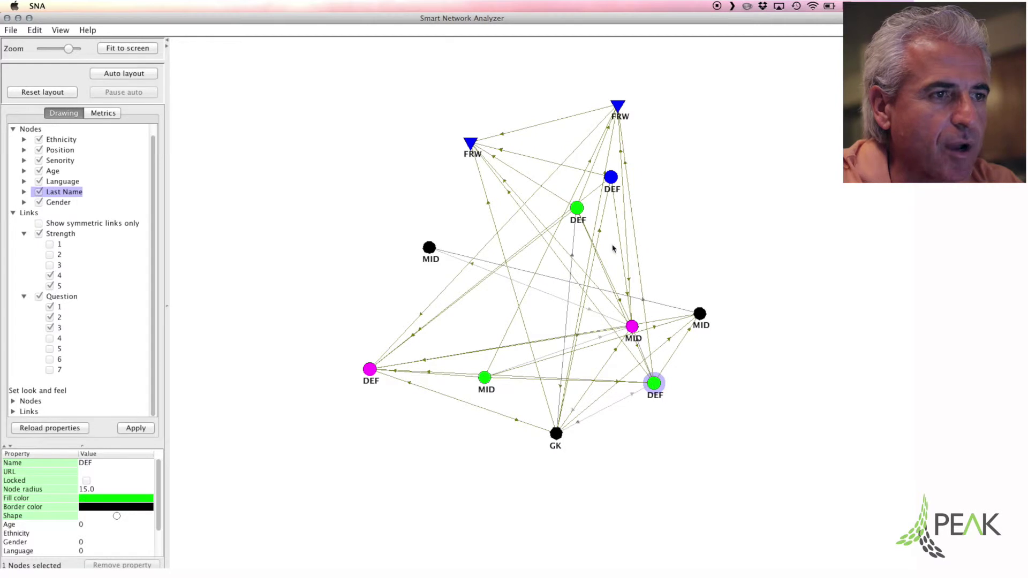
pyautogui.moveTo(574, 209); pyautogui.dragTo(539, 376)
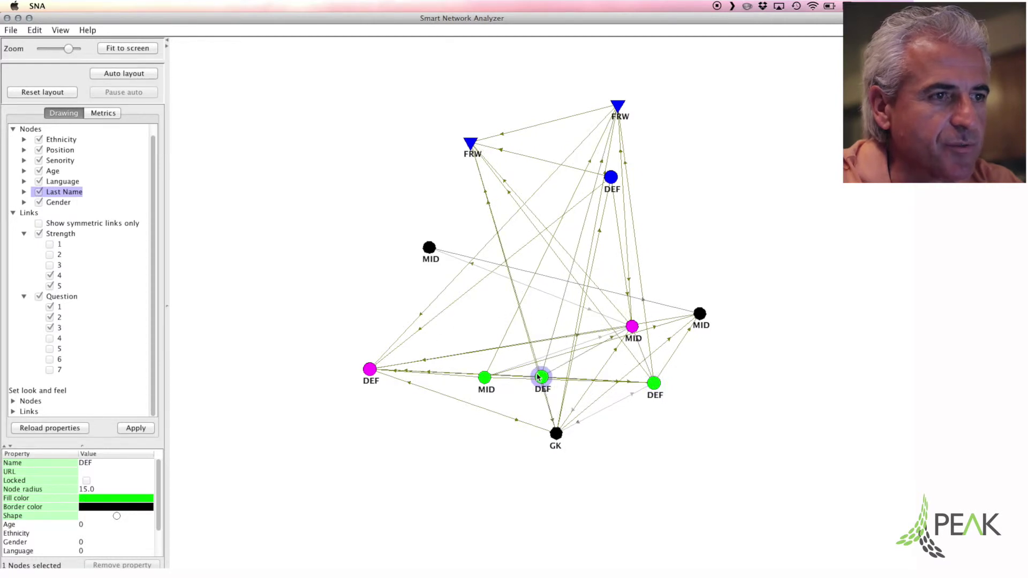
pyautogui.rightClick(612, 180)
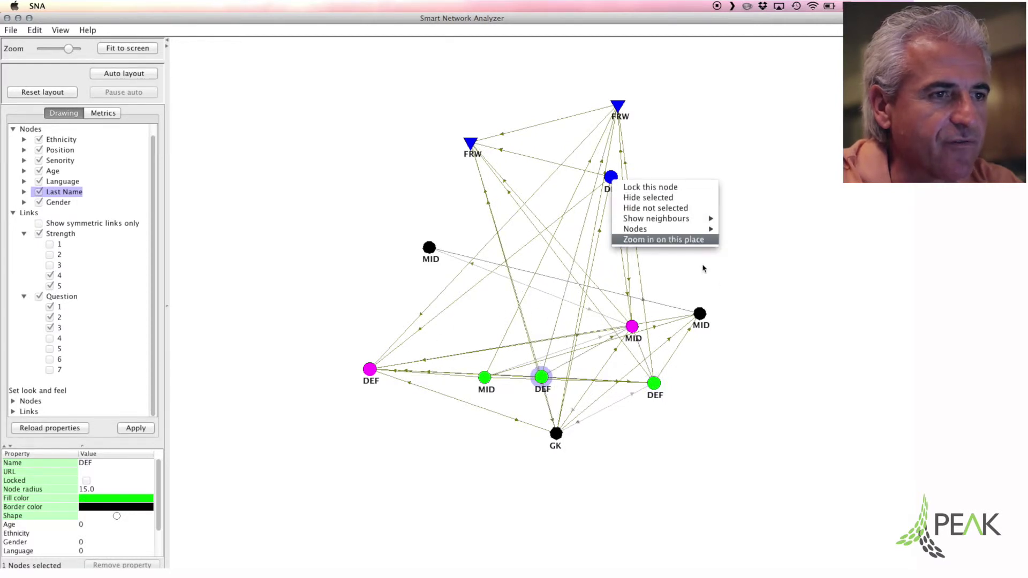
pyautogui.click(773, 156)
pyautogui.rightClick(610, 182)
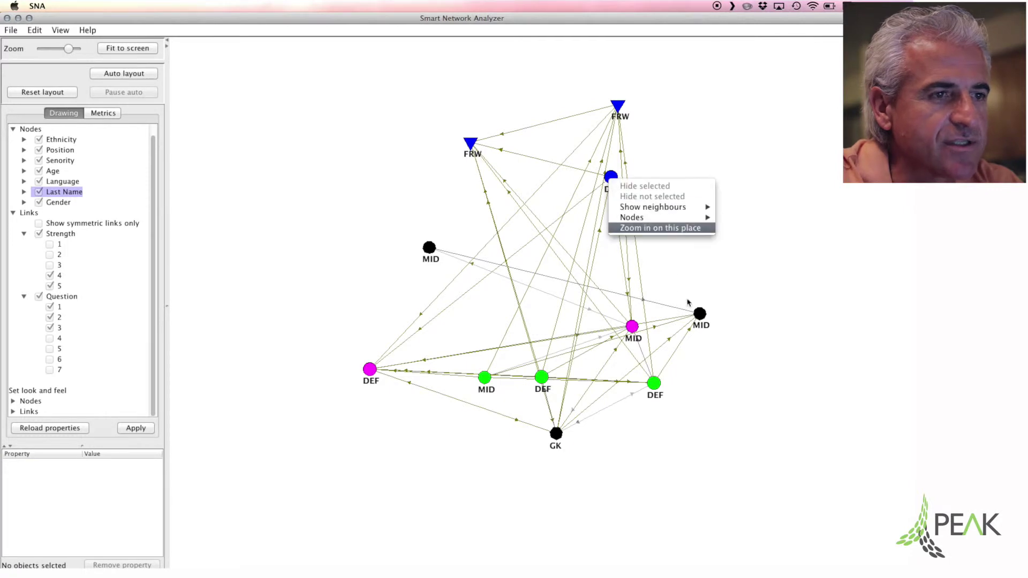
pyautogui.click(753, 154)
# - Place the blue DEF node at the right end of the defensive line and spread the black and magenta MID nodes across midfield
pyautogui.moveTo(612, 183); pyautogui.dragTo(731, 384)
pyautogui.moveTo(701, 320); pyautogui.dragTo(699, 254)
pyautogui.moveTo(633, 329); pyautogui.dragTo(562, 266)
pyautogui.moveTo(427, 251); pyautogui.dragTo(376, 228)
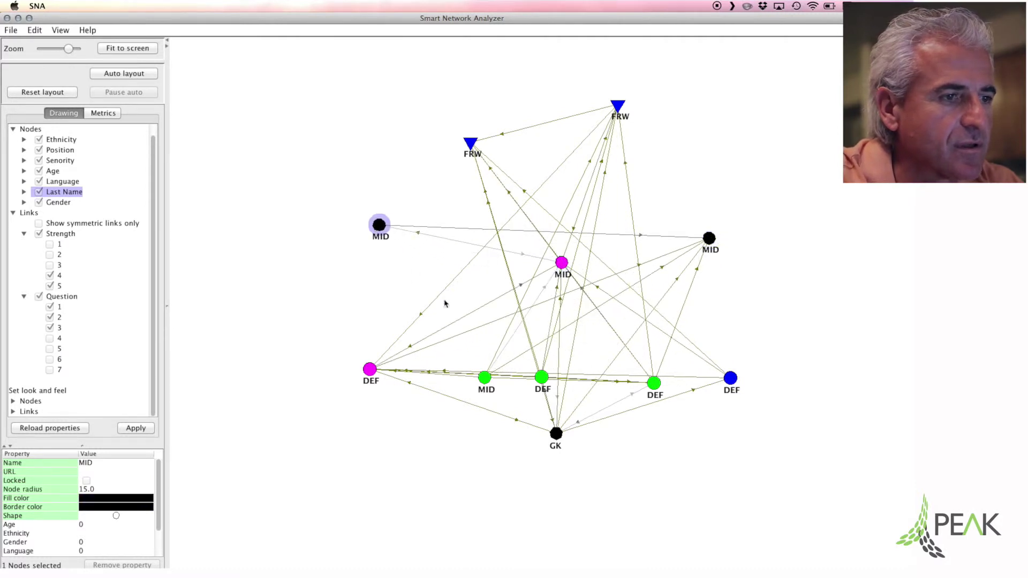
# - Move the green MID node up into left midfield and set the two blue FRW nodes slightly higher as the front line
pyautogui.rightClick(490, 380)
pyautogui.click(491, 364)
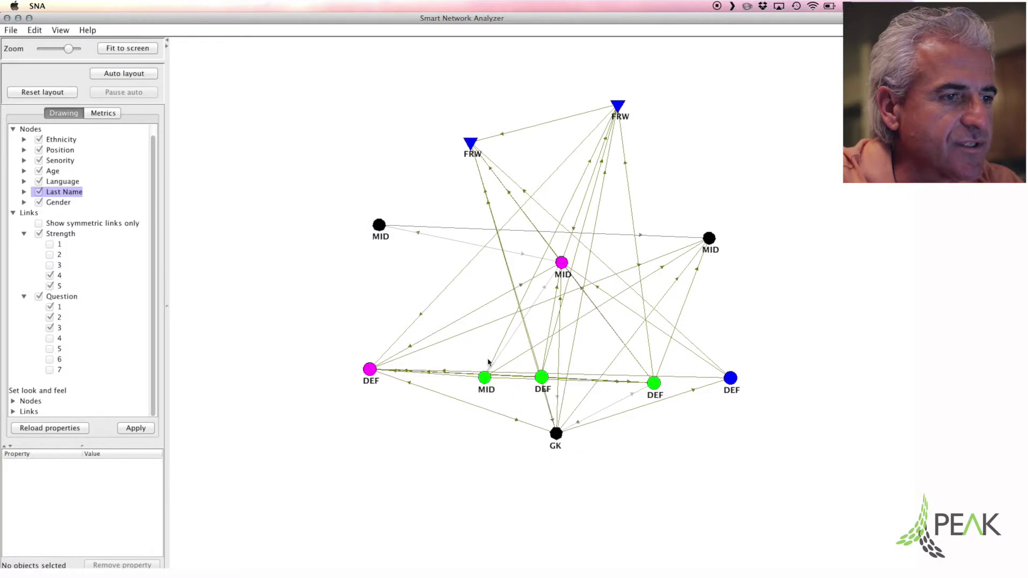
pyautogui.moveTo(488, 382); pyautogui.dragTo(445, 275)
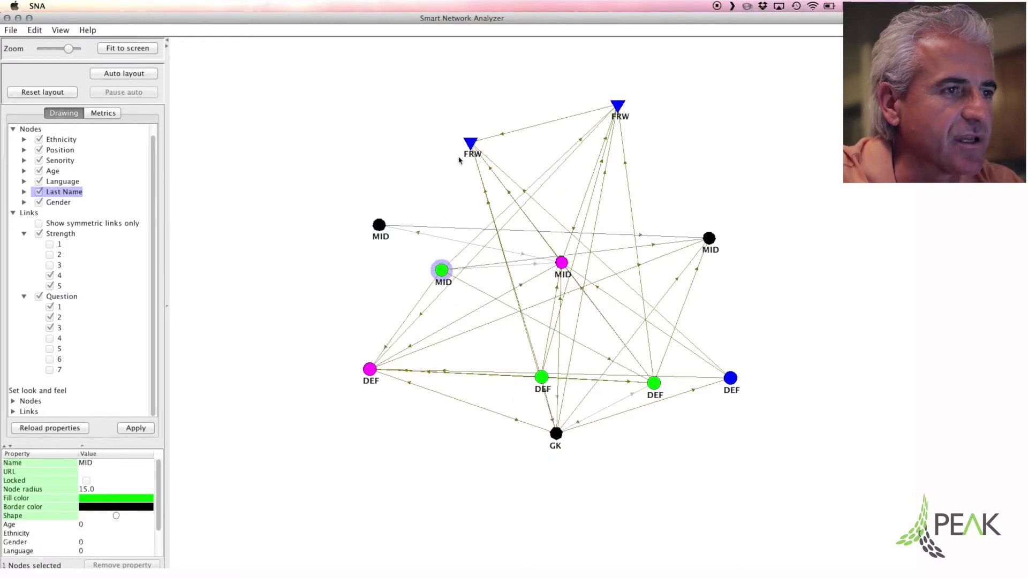
pyautogui.moveTo(471, 144)
pyautogui.mouseDown()
pyautogui.moveTo(436, 112)
pyautogui.moveTo(474, 138)
pyautogui.mouseUp()
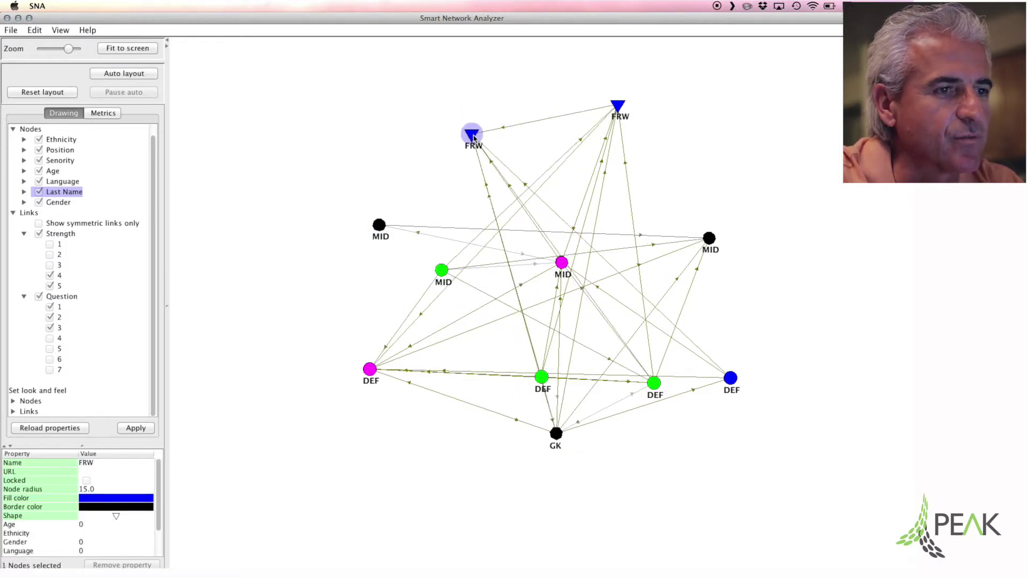
pyautogui.moveTo(618, 106)
pyautogui.mouseDown()
pyautogui.moveTo(582, 98)
pyautogui.moveTo(618, 100)
pyautogui.mouseUp()
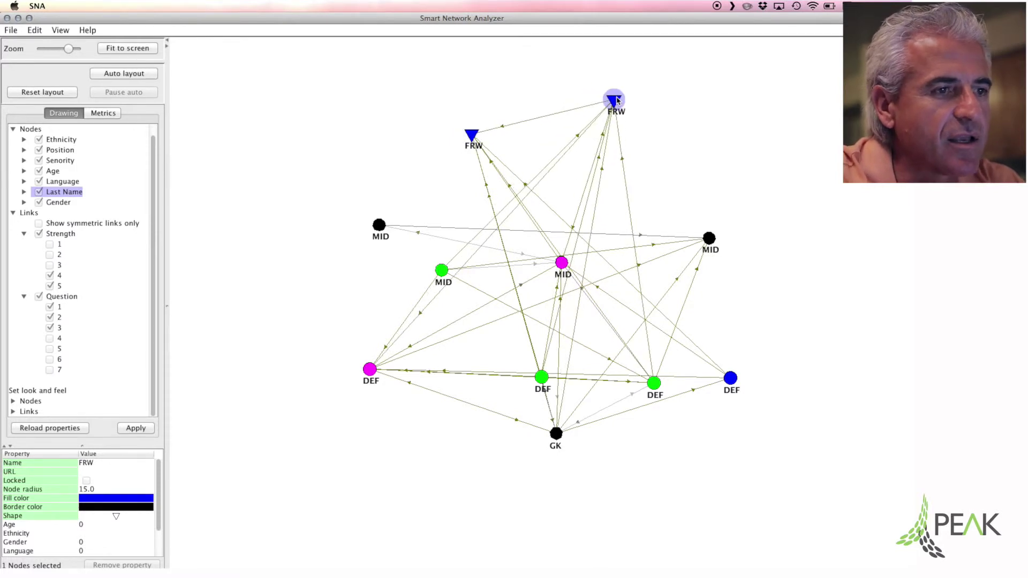
# - Fine-tune the formation: shift the magenta and green MID nodes slightly down-left, raise both black wing MIDs, and lower the right FRW slightly
pyautogui.moveTo(560, 267); pyautogui.dragTo(541, 271)
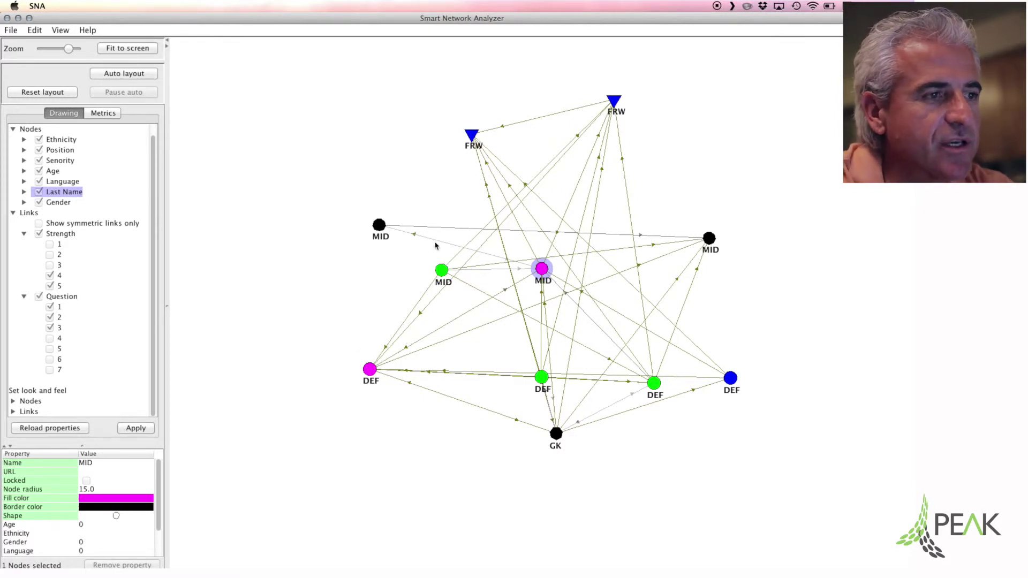
pyautogui.moveTo(386, 229); pyautogui.dragTo(376, 205)
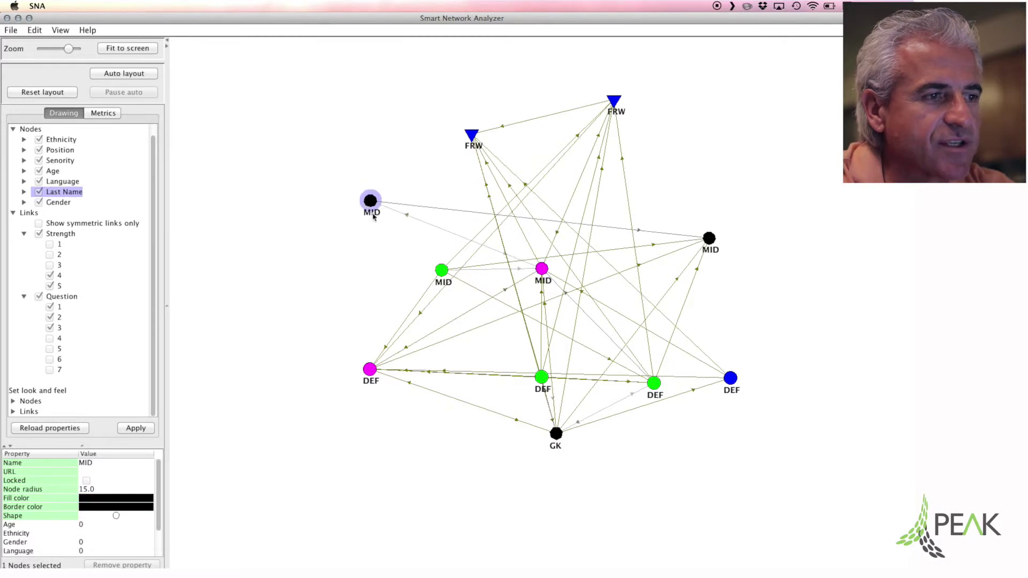
pyautogui.moveTo(443, 272)
pyautogui.mouseDown()
pyautogui.moveTo(410, 254)
pyautogui.moveTo(430, 280)
pyautogui.mouseUp()
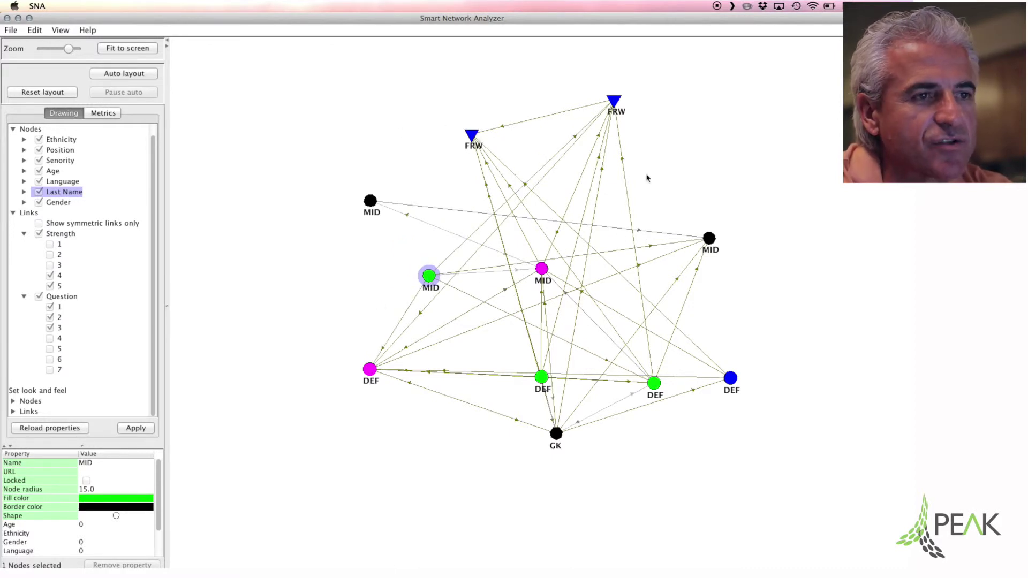
pyautogui.moveTo(709, 238); pyautogui.dragTo(726, 194)
pyautogui.moveTo(614, 102)
pyautogui.mouseDown()
pyautogui.moveTo(642, 111)
pyautogui.moveTo(620, 113)
pyautogui.mouseUp()
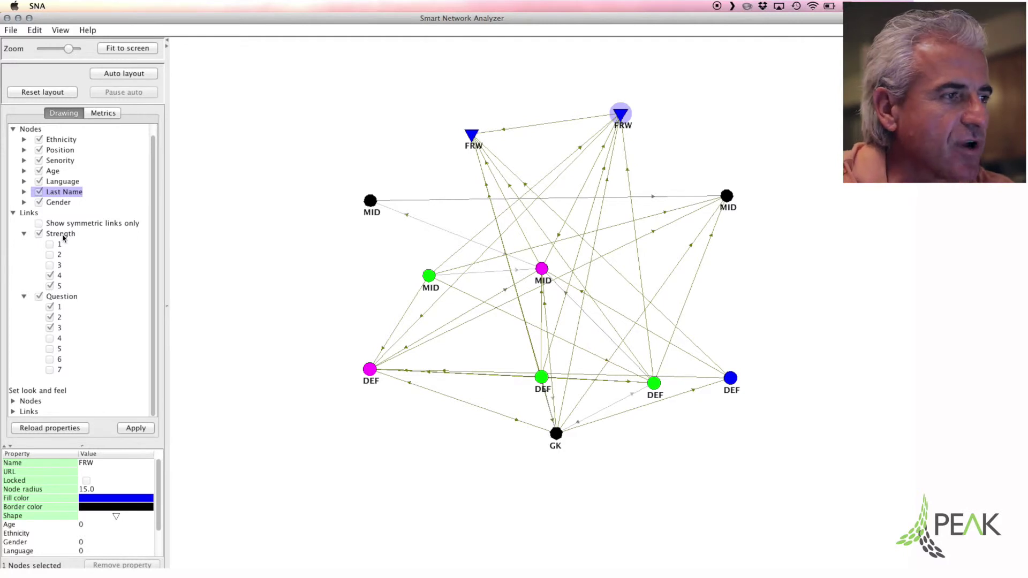
# - Show symmetric links only, and move the GK up-right, the nearer green DEF up-left, and the left black MID down level with midfield
pyautogui.click(39, 223)
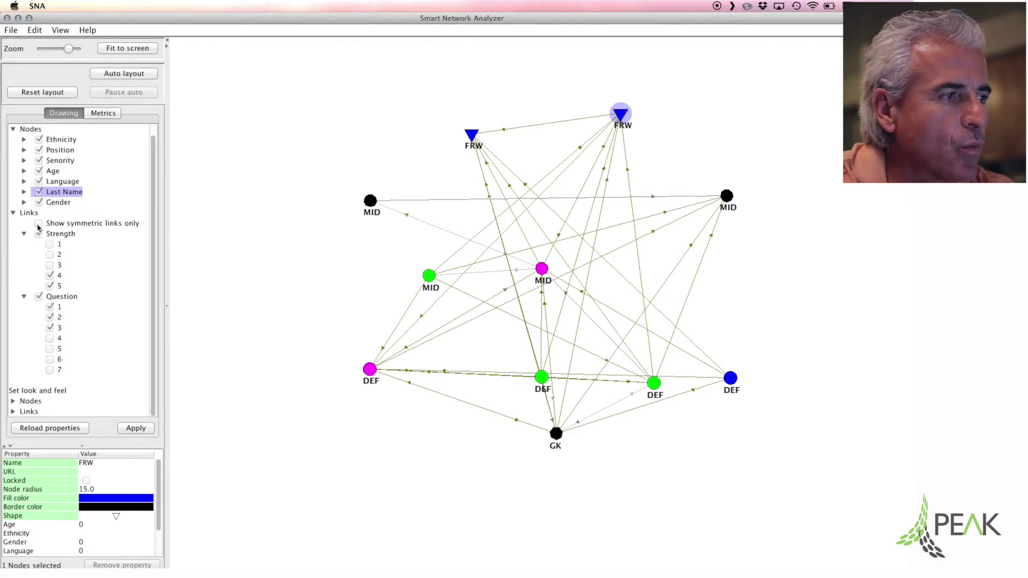
pyautogui.click(136, 429)
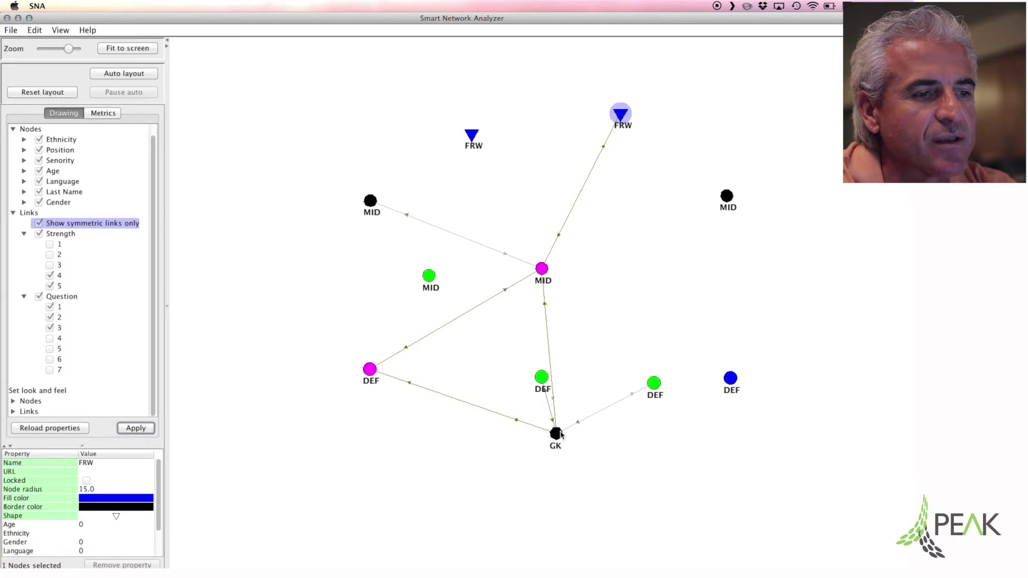
pyautogui.moveTo(555, 434); pyautogui.dragTo(576, 420)
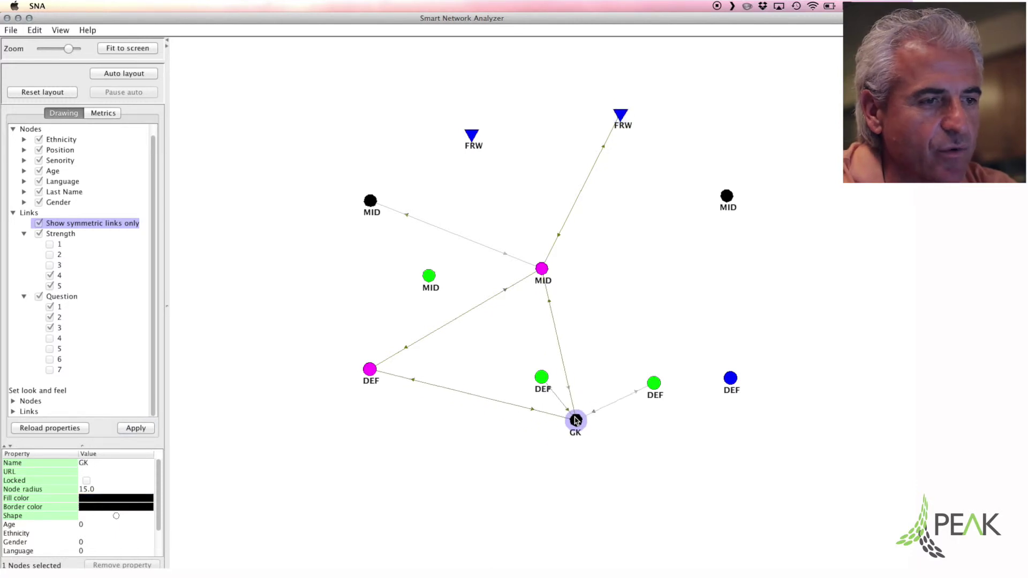
pyautogui.moveTo(542, 378); pyautogui.dragTo(509, 361)
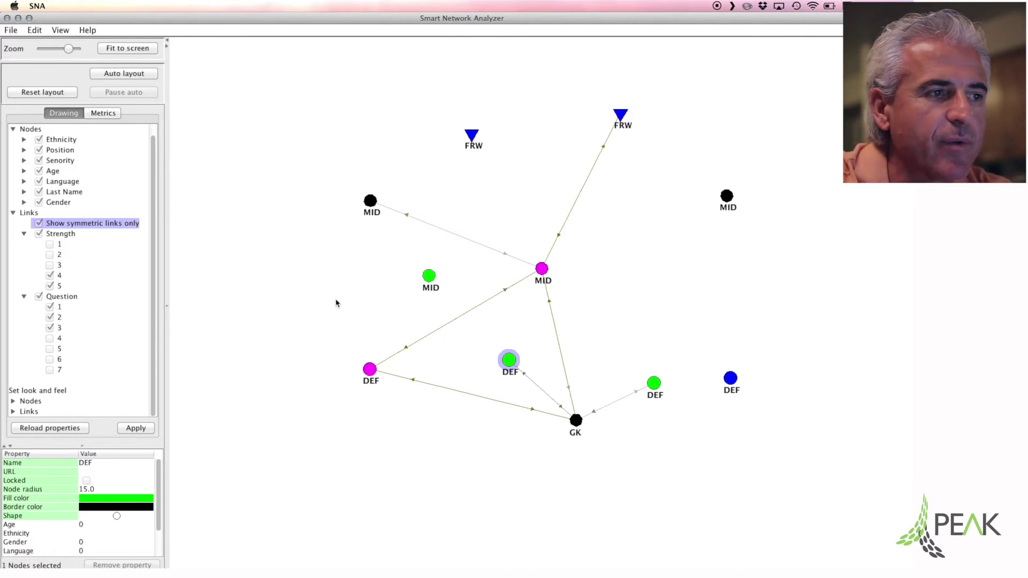
pyautogui.click(371, 202)
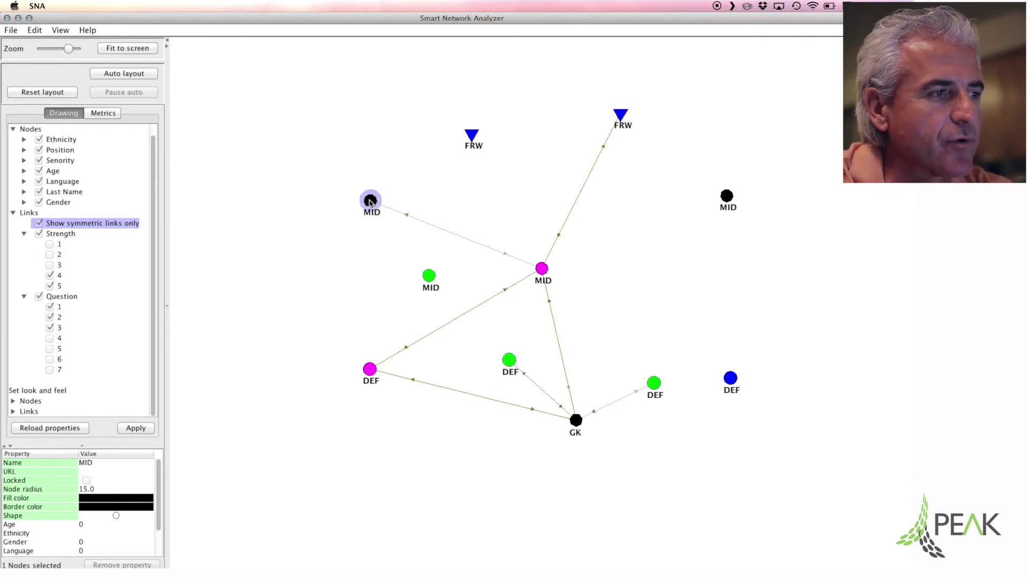
pyautogui.moveTo(371, 202); pyautogui.dragTo(360, 255)
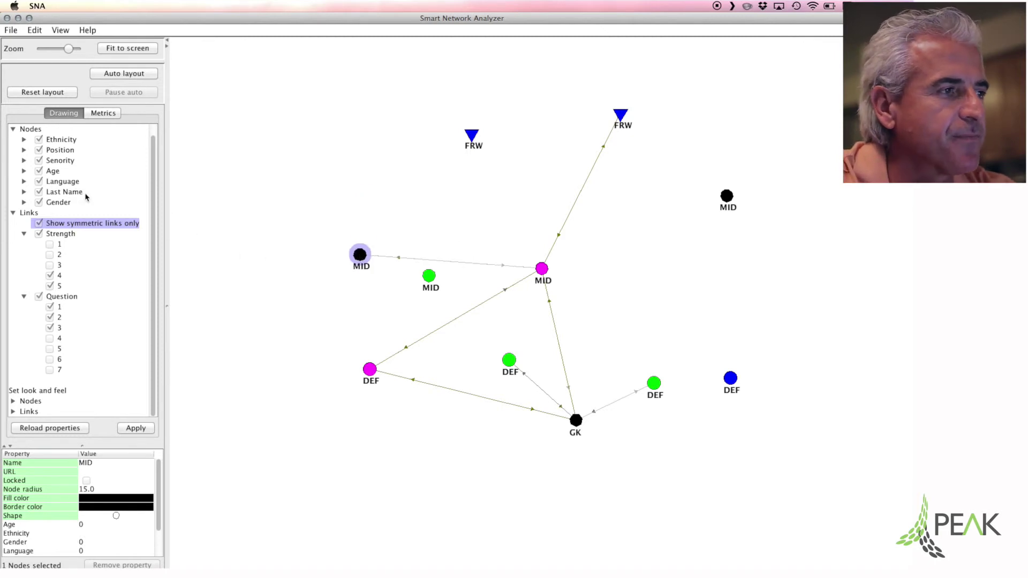
# - Swap the visible players by last name to replace the central green DEF with a blue MID, and place that node in the vacated defensive spot
pyautogui.click(24, 191)
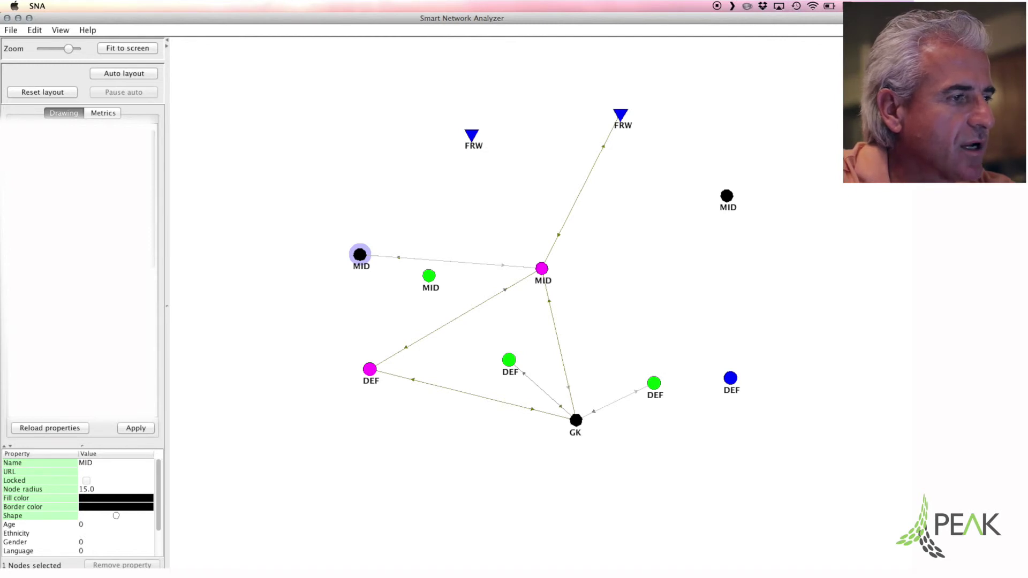
pyautogui.click(50, 428)
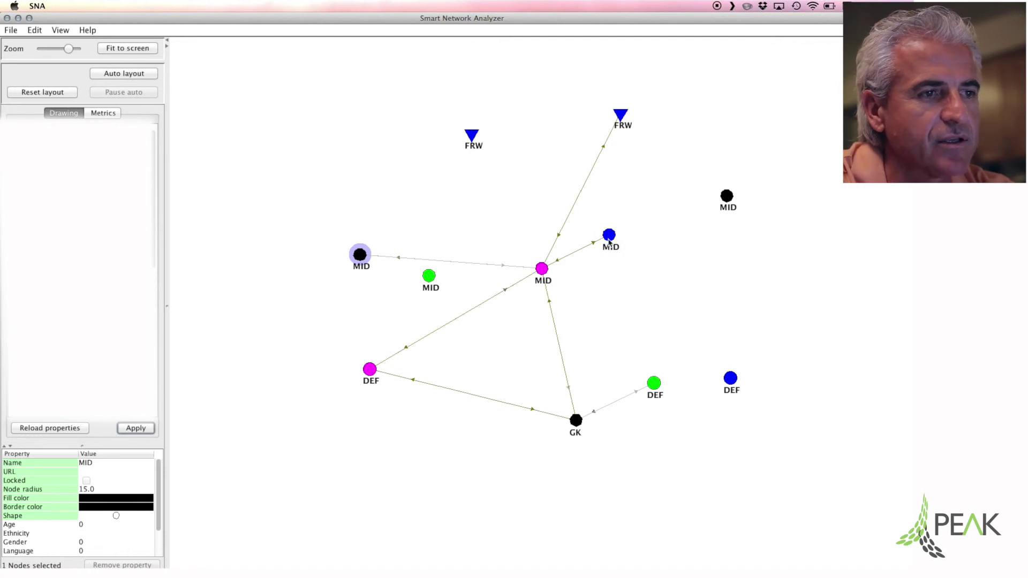
pyautogui.moveTo(609, 242); pyautogui.dragTo(507, 363)
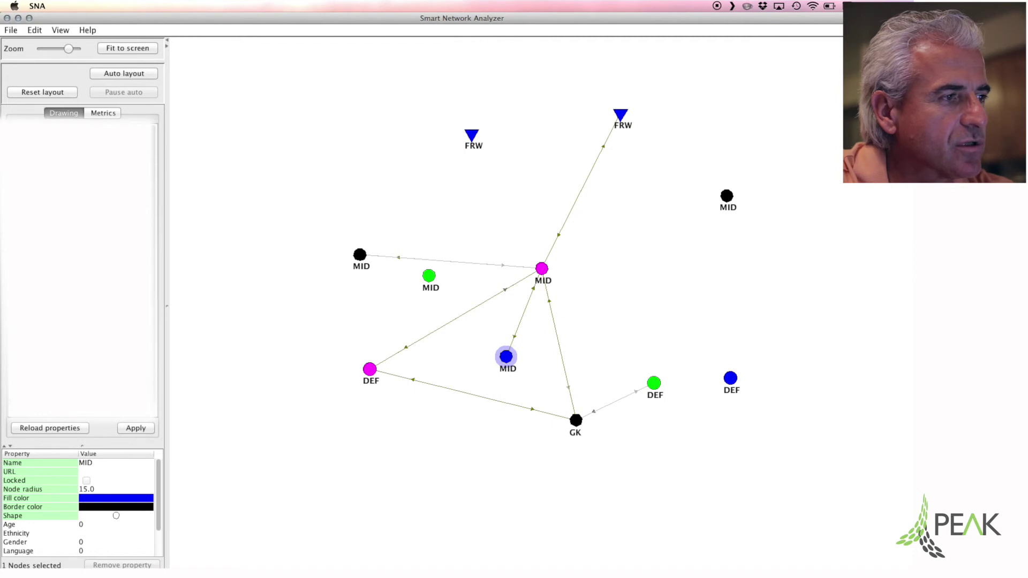
# - Turn off the symmetric-only link filter to show all strength 4 and 5 links for the new lineup, and clear the node selection
pyautogui.click(38, 234)
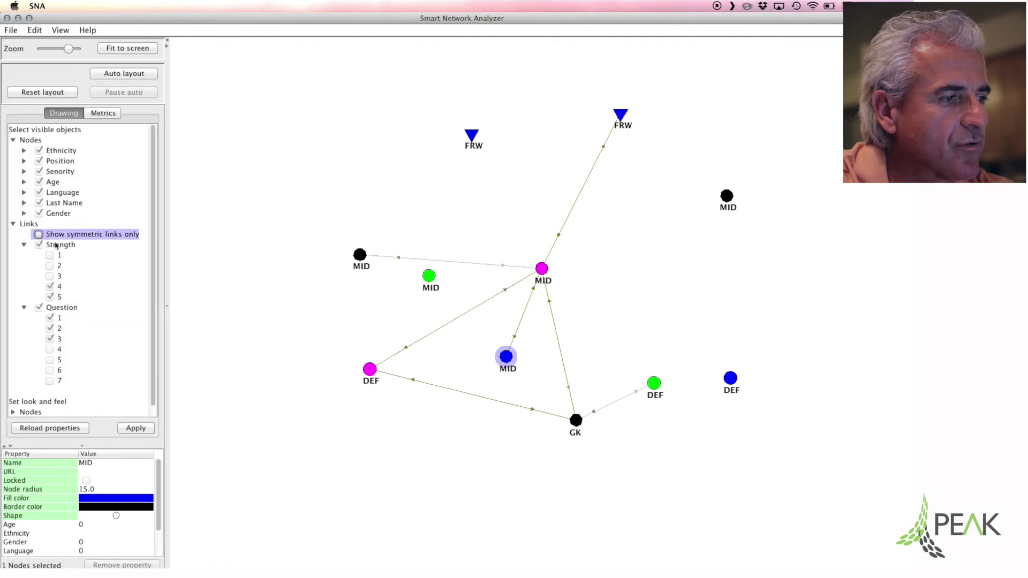
pyautogui.click(145, 428)
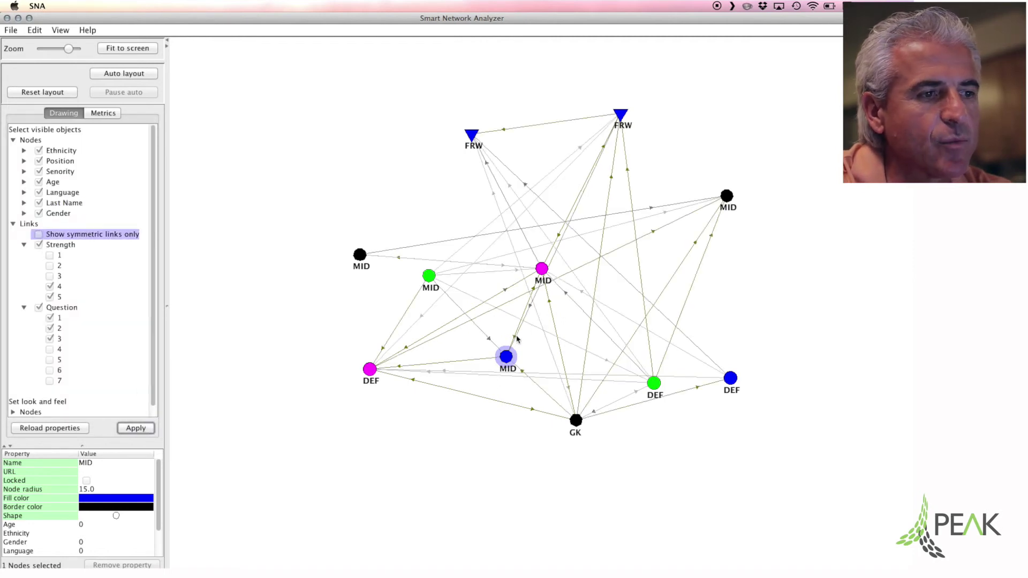
pyautogui.click(536, 358)
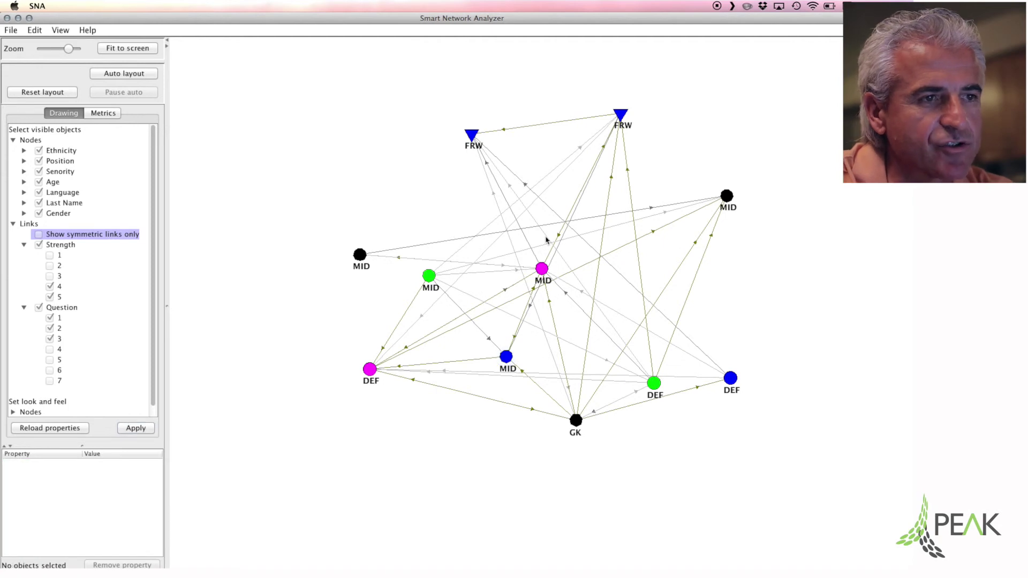